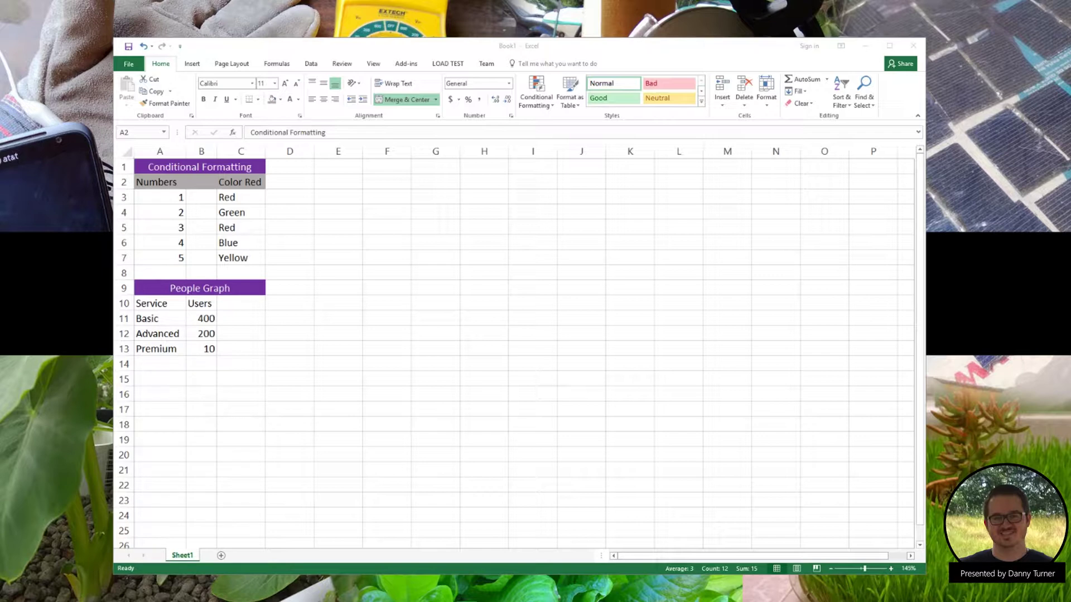
Highlight values less than 4 in A3:A7 with Light Red Fill and Dark Red Text.
{"action": "left_click", "coordinate": [174, 199]}
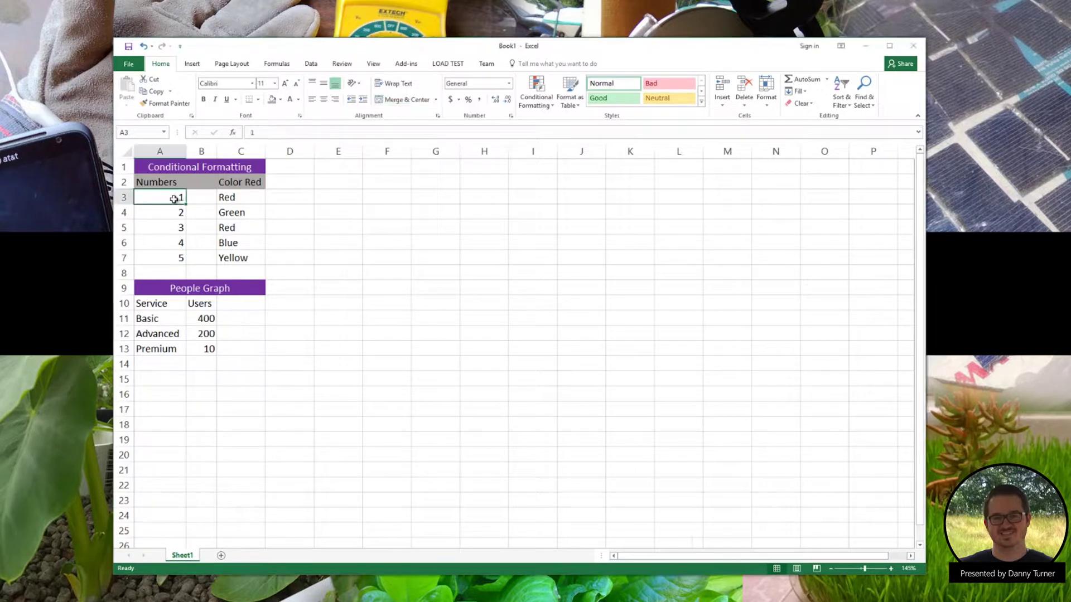
{"action": "left_click_drag", "start_coordinate": [174, 199], "coordinate": [171, 261]}
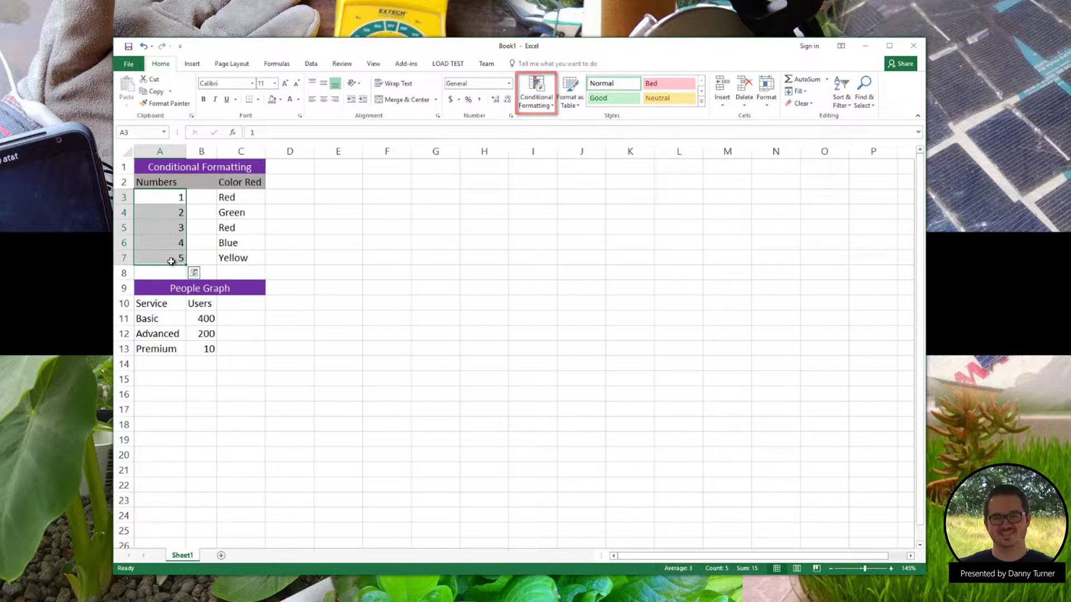
{"action": "left_click", "coordinate": [533, 106]}
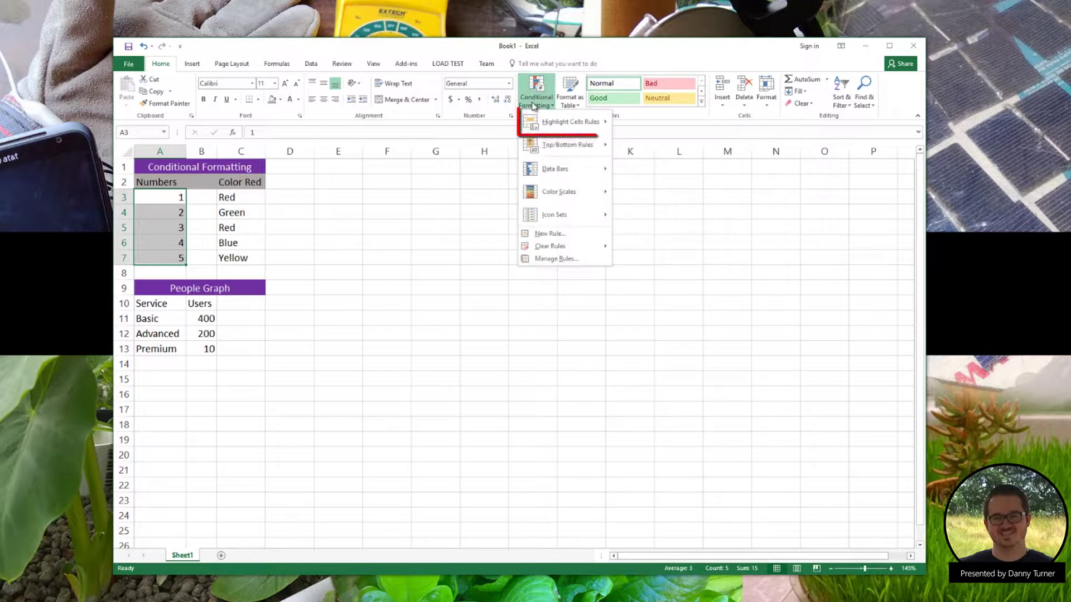
{"action": "mouse_move", "coordinate": [553, 122]}
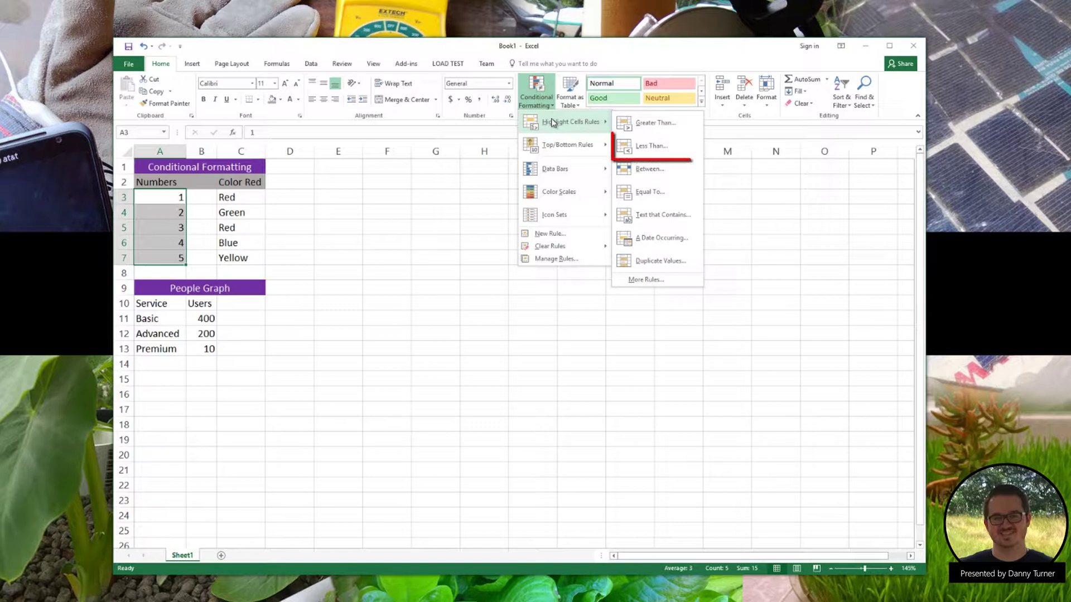
{"action": "left_click", "coordinate": [651, 147]}
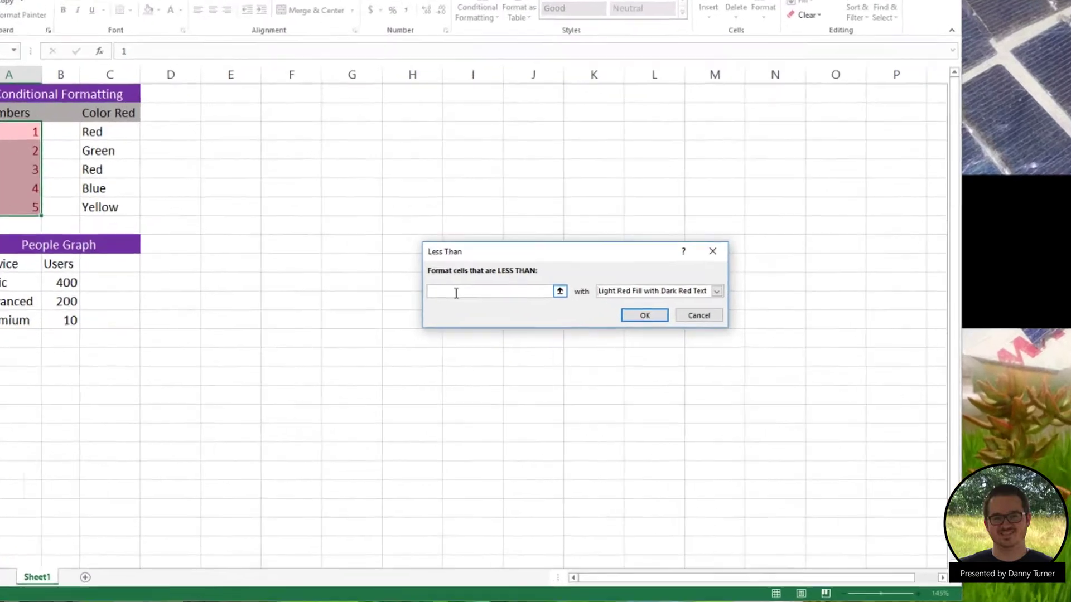
{"action": "key", "text": "BackSpace"}
{"action": "type", "text": "4"}
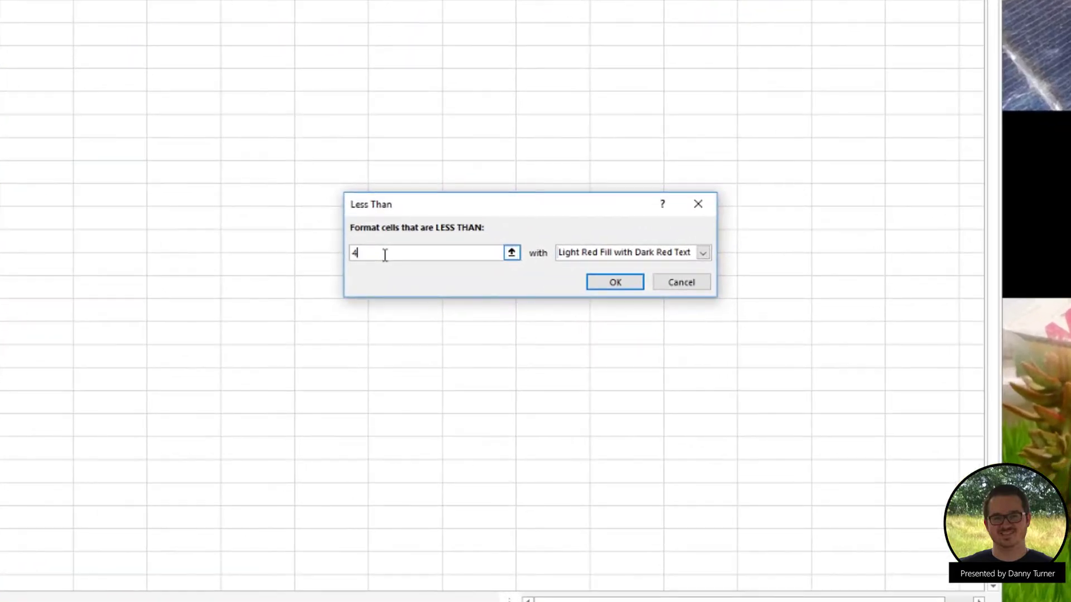
{"action": "left_click", "coordinate": [607, 252]}
{"action": "left_click", "coordinate": [608, 269]}
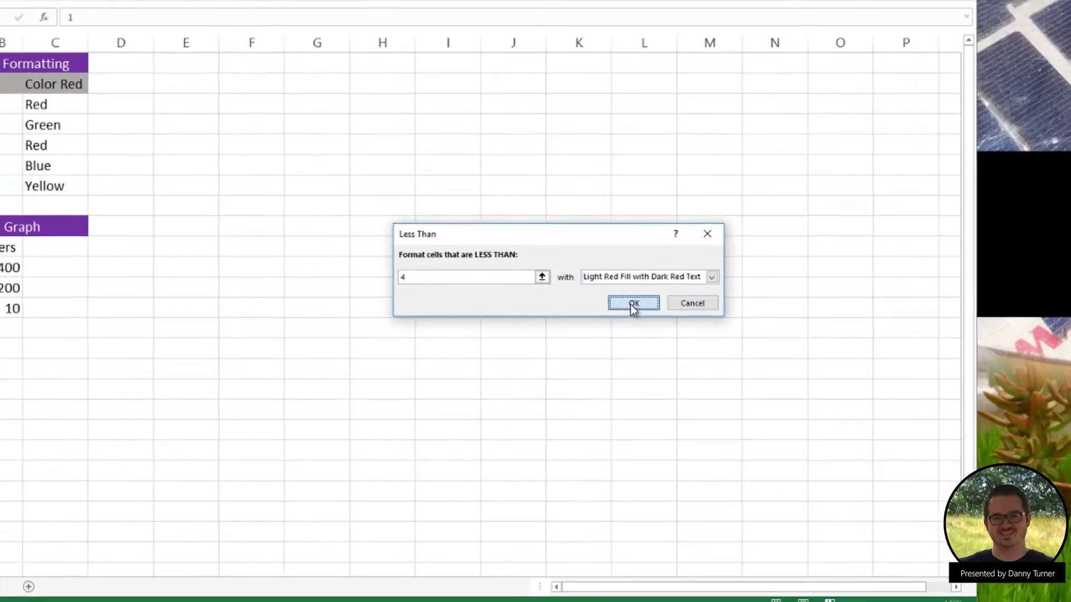
{"action": "left_click", "coordinate": [613, 283]}
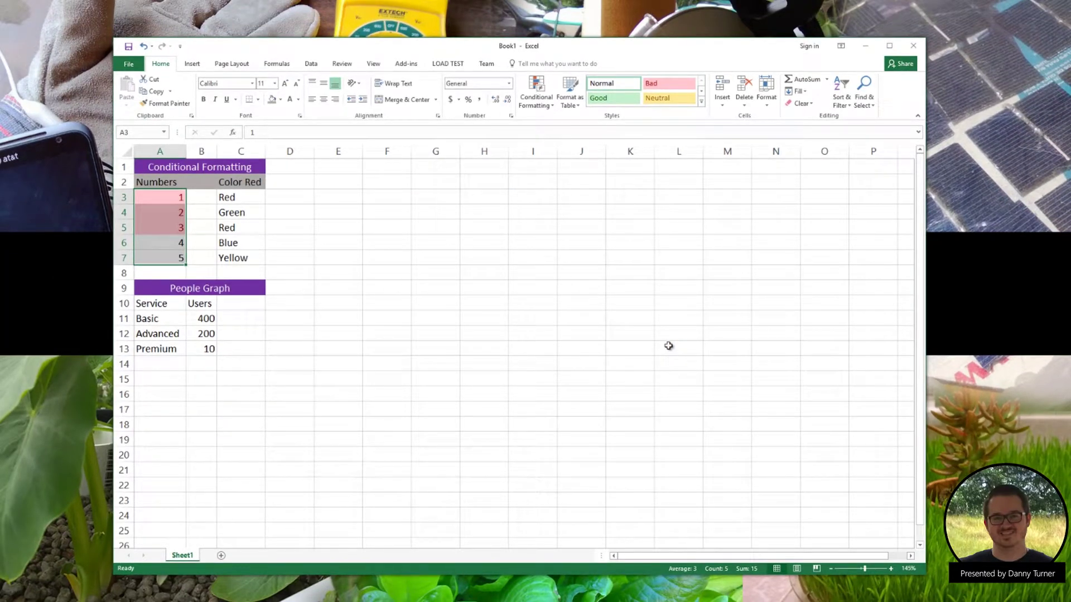
Retype several numbers in A4:A7 to test the less-than-4 highlighting.
{"action": "left_click", "coordinate": [177, 245]}
{"action": "type", "text": "3"}
{"action": "key", "text": "Return"}
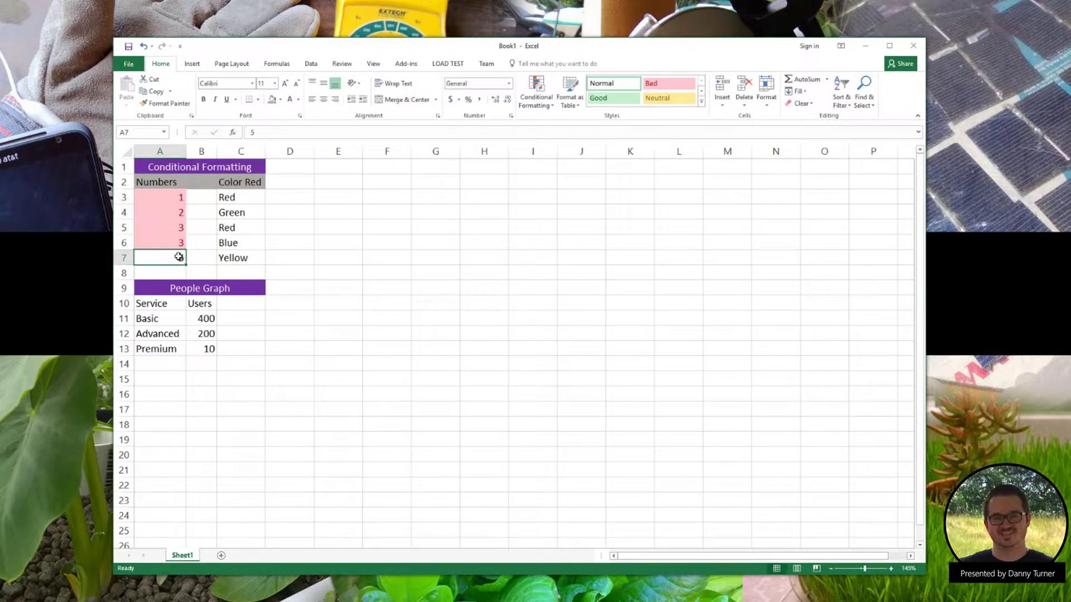
{"action": "type", "text": "2"}
{"action": "left_click", "coordinate": [167, 215]}
{"action": "type", "text": "6"}
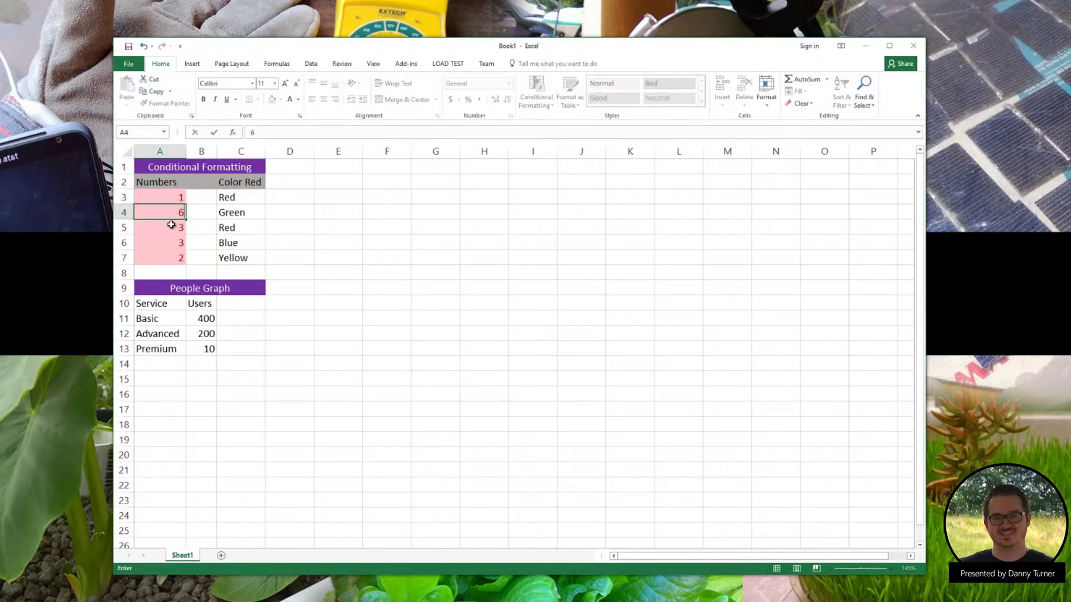
{"action": "left_click", "coordinate": [175, 228]}
{"action": "type", "text": "4"}
{"action": "left_click", "coordinate": [177, 241]}
{"action": "type", "text": "5"}
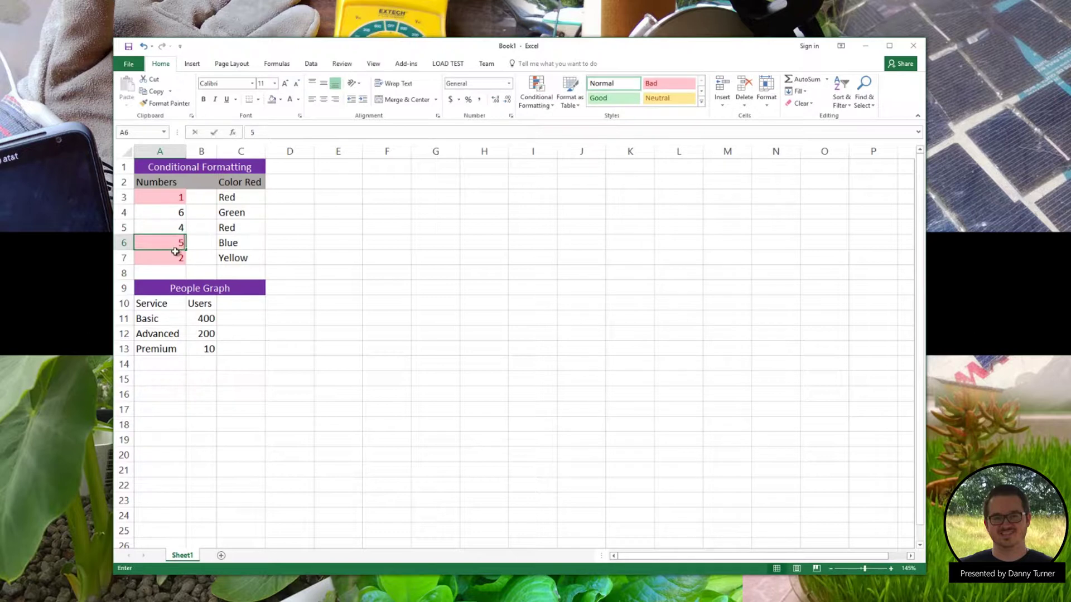
{"action": "key", "text": "Return"}
{"action": "left_click", "coordinate": [171, 243]}
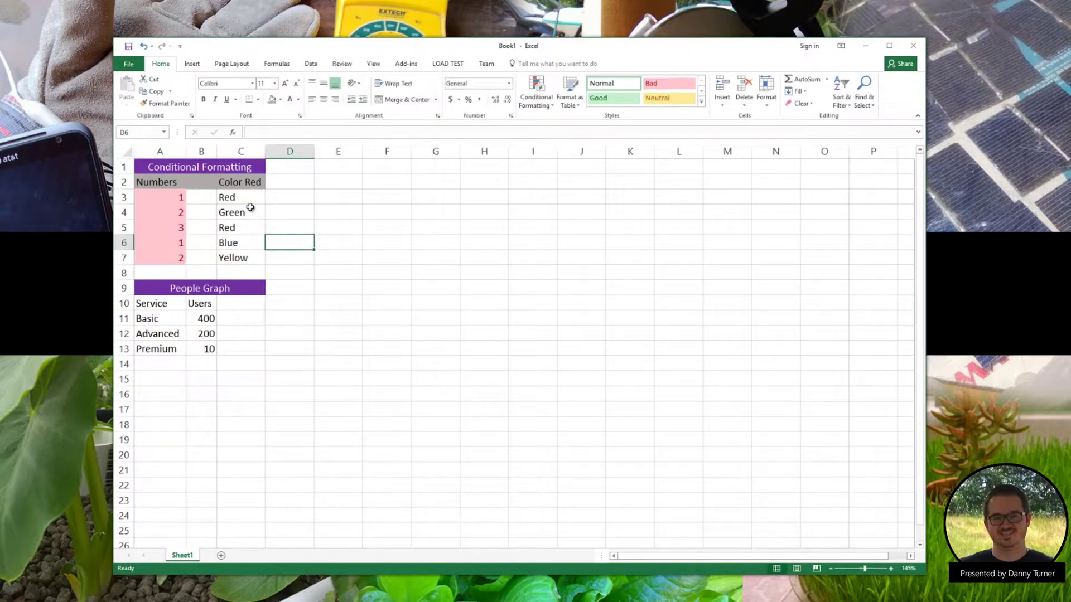
Add a Text That Contains 'Blue' rule to C3:C7 with a custom blue fill.
{"action": "left_click_drag", "start_coordinate": [235, 198], "coordinate": [237, 256]}
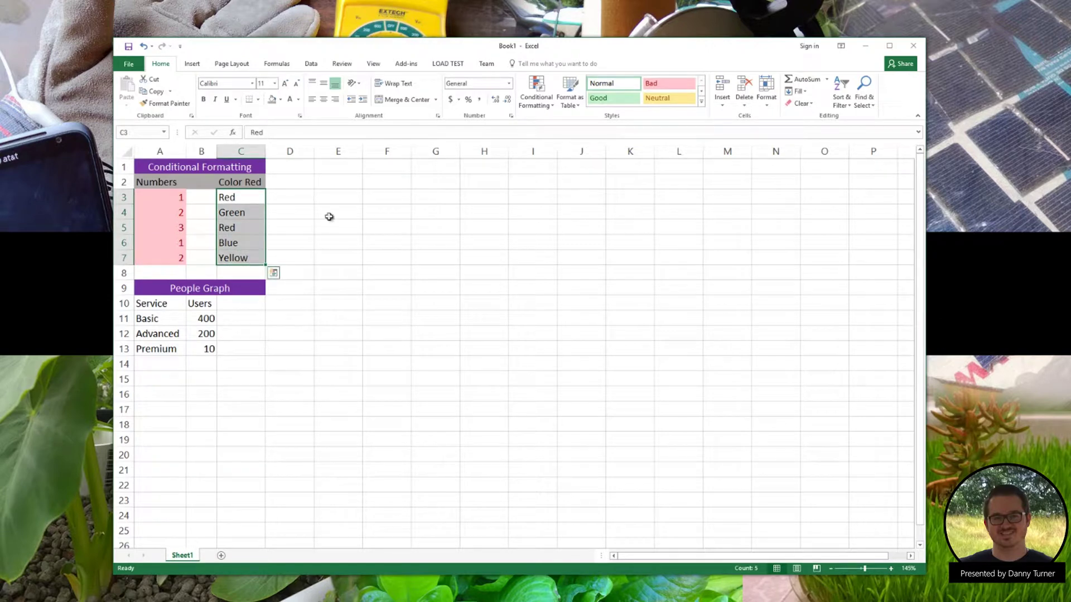
{"action": "left_click", "coordinate": [545, 108]}
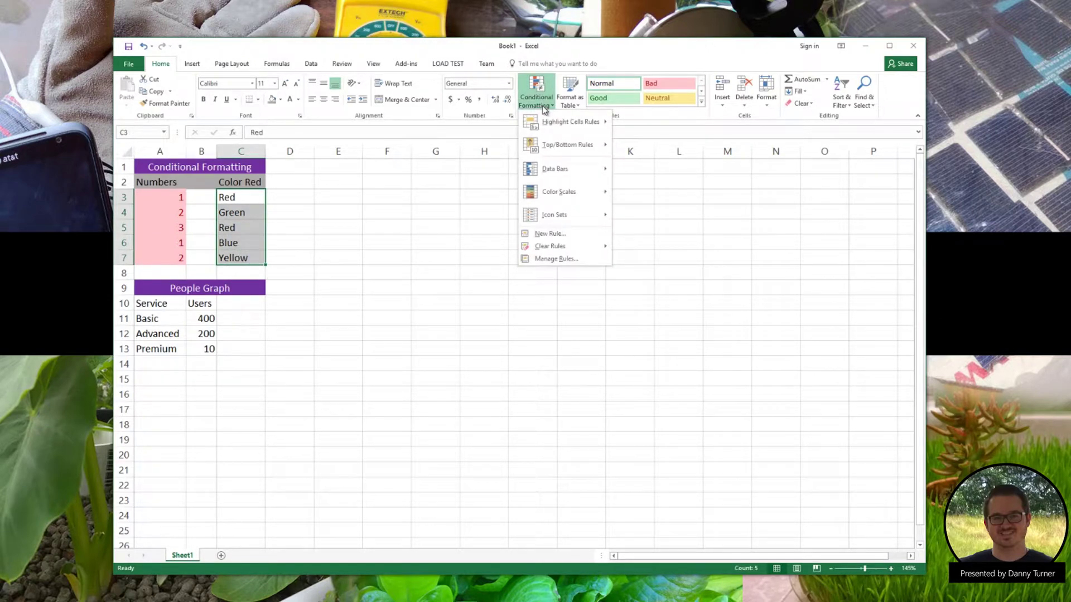
{"action": "mouse_move", "coordinate": [558, 122]}
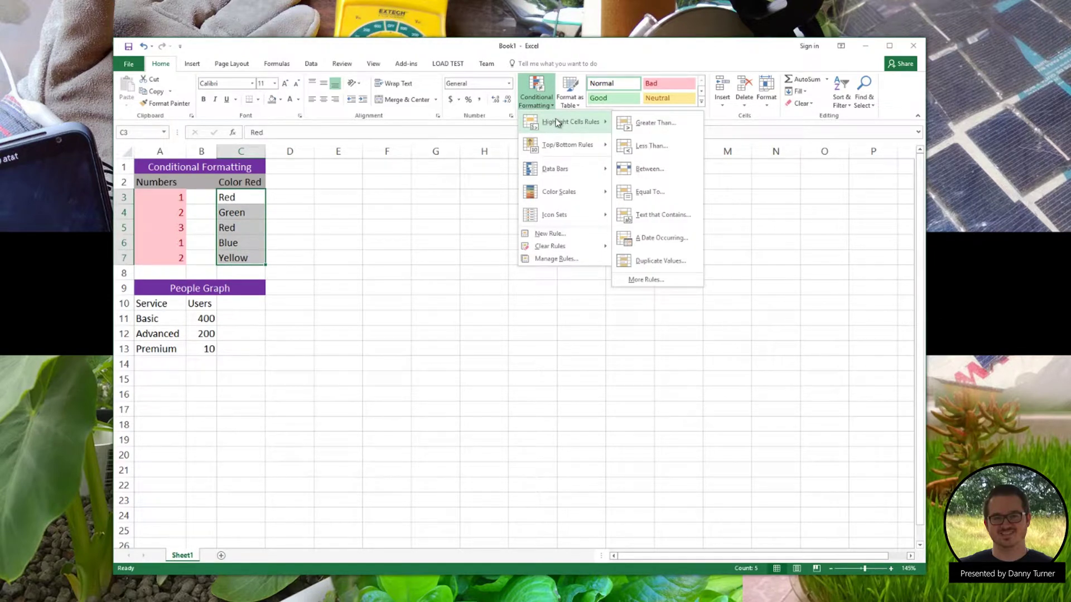
{"action": "left_click", "coordinate": [659, 213]}
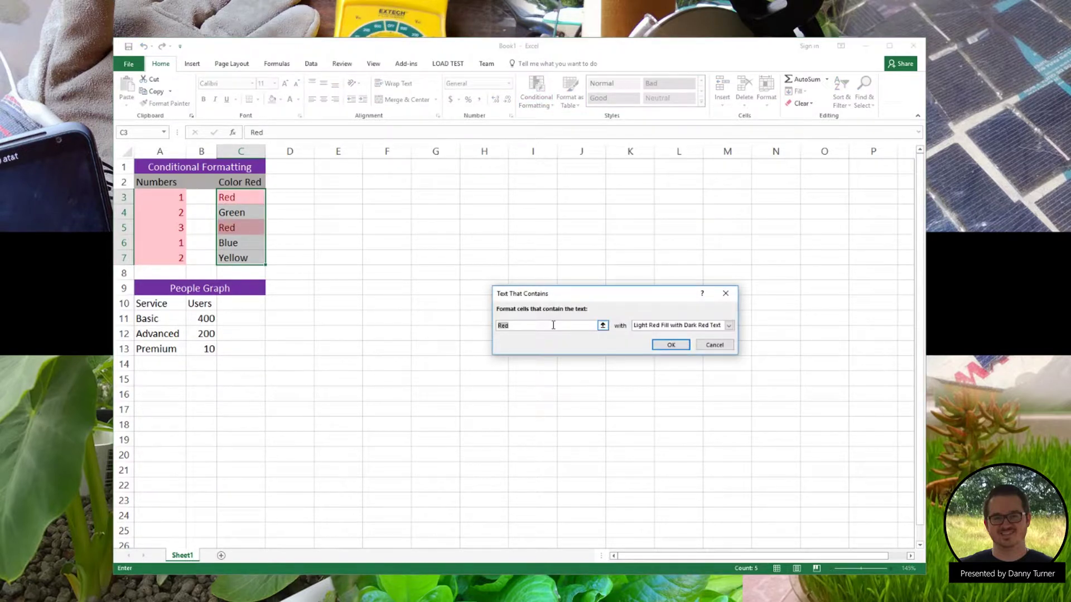
{"action": "left_click", "coordinate": [553, 325]}
{"action": "type", "text": "Blue"}
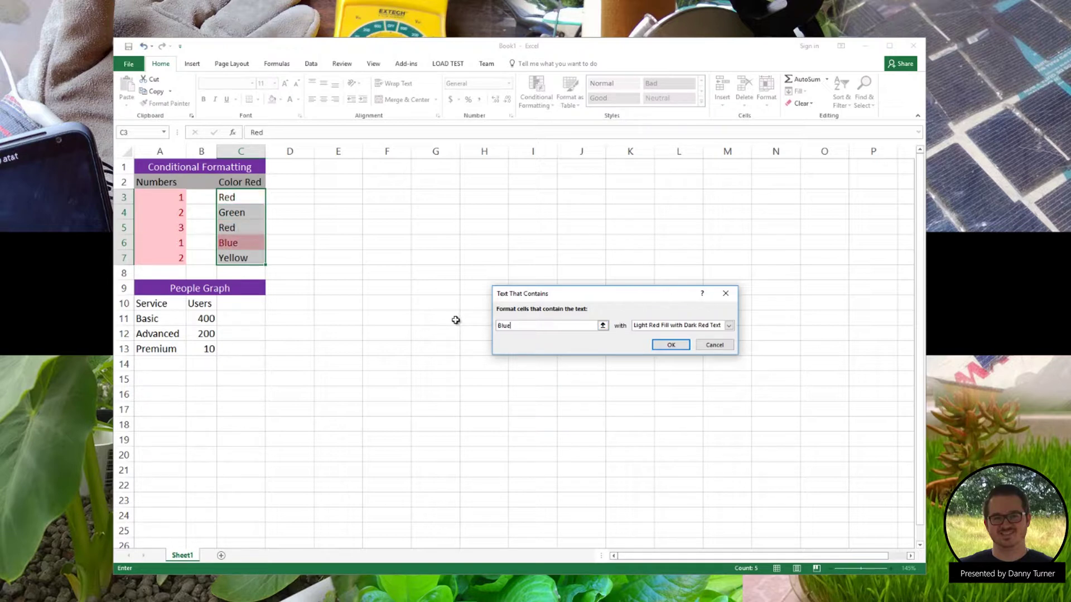
{"action": "left_click", "coordinate": [675, 328]}
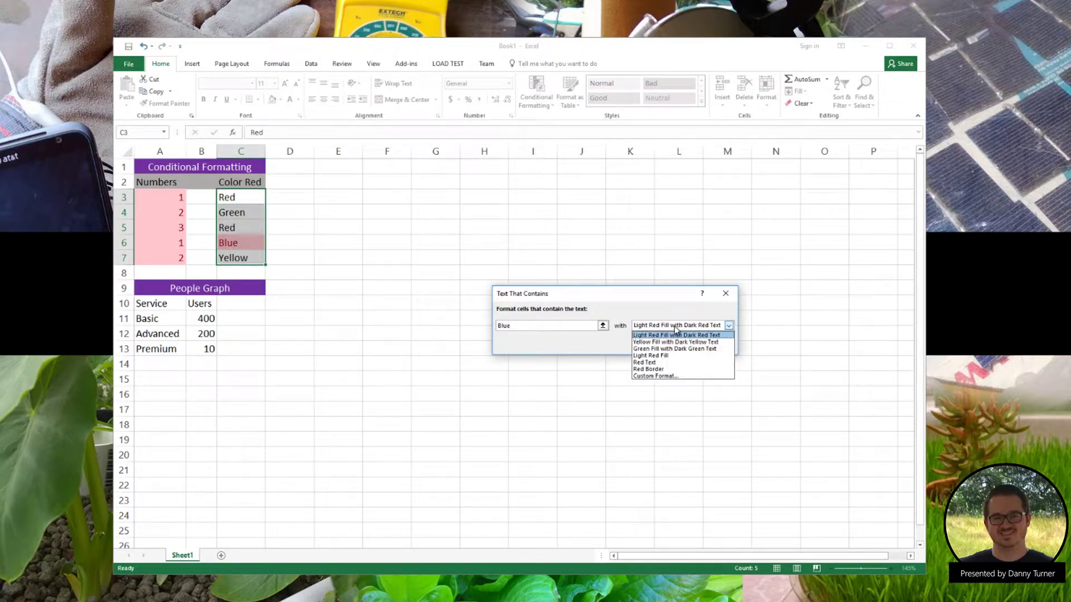
{"action": "left_click", "coordinate": [671, 377]}
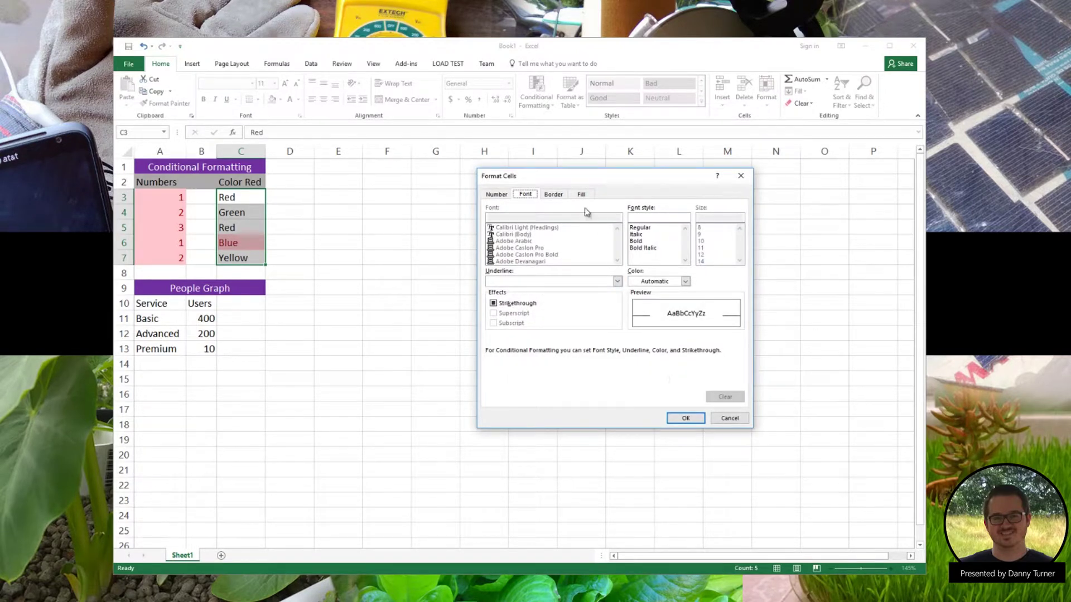
{"action": "left_click", "coordinate": [581, 195]}
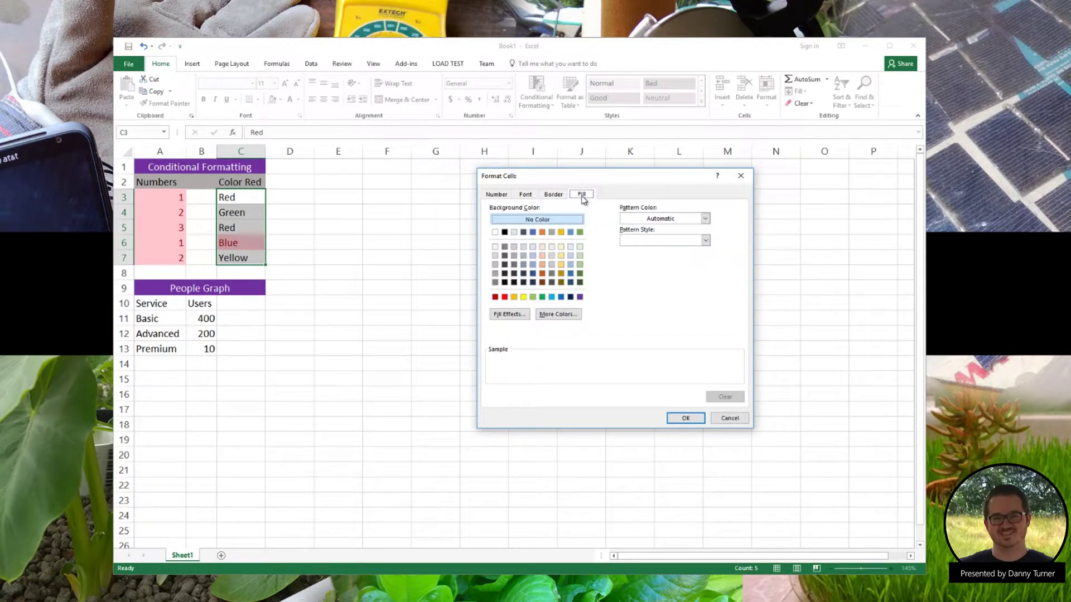
{"action": "left_click", "coordinate": [554, 298]}
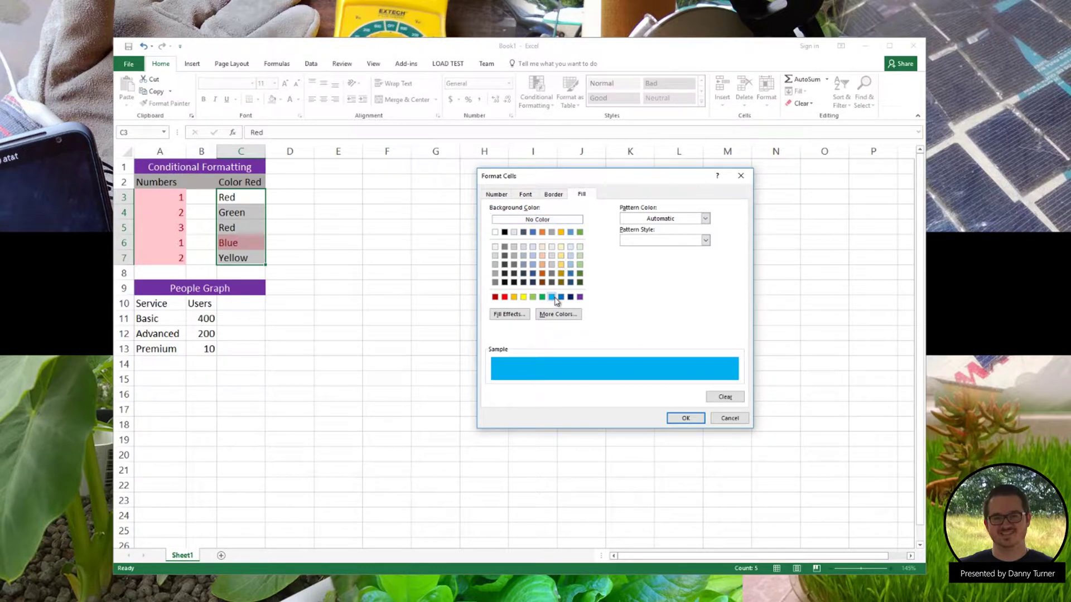
{"action": "left_click", "coordinate": [676, 419]}
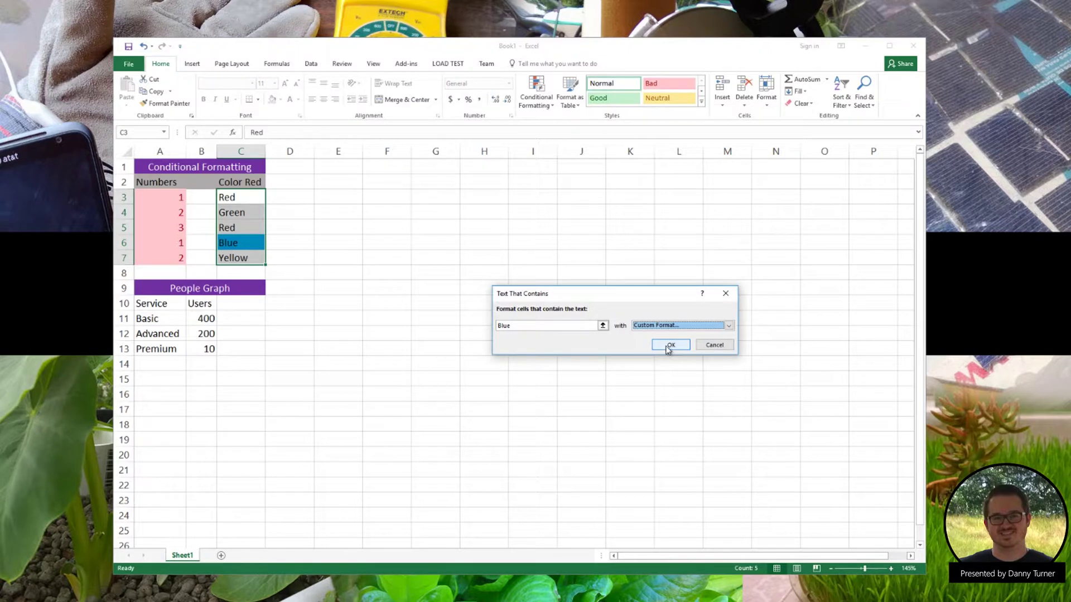
{"action": "left_click", "coordinate": [669, 346]}
Deselect the range to view both highlighting rules on the sheet.
{"action": "left_click", "coordinate": [276, 234]}
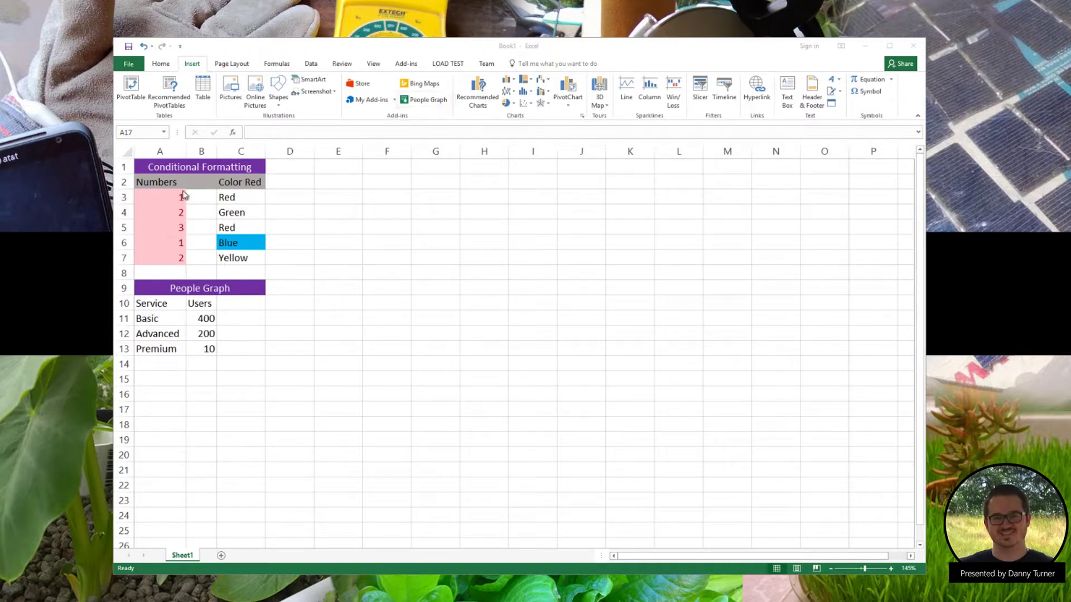
Insert a sample People Graph titled NUMBERS ABOUT THE APP, then deselect it.
{"action": "left_click", "coordinate": [428, 101]}
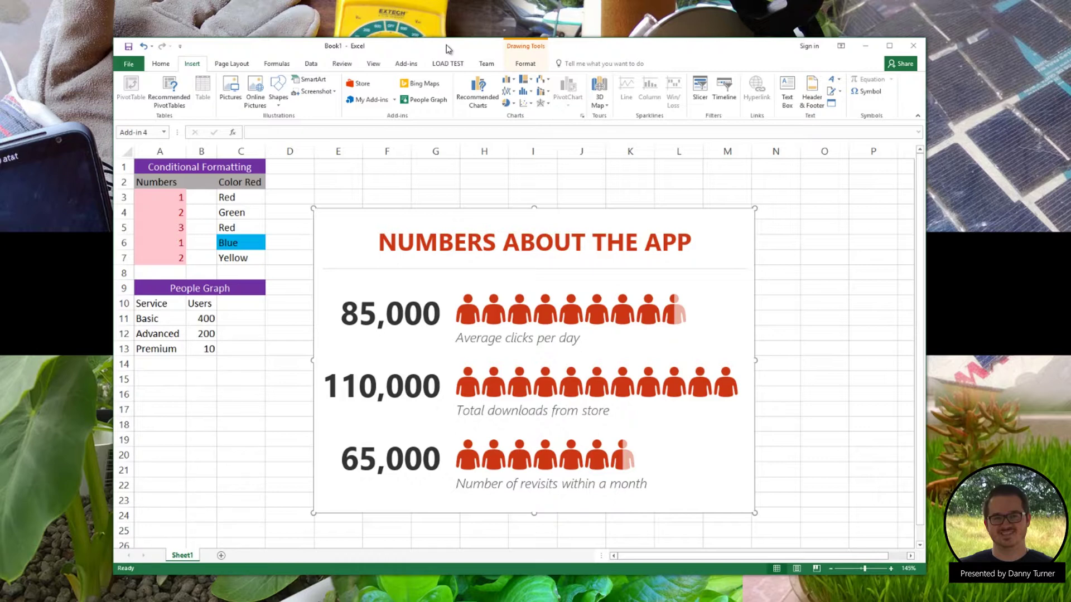
{"action": "key", "text": "Escape"}
{"action": "mouse_move", "coordinate": [706, 218]}
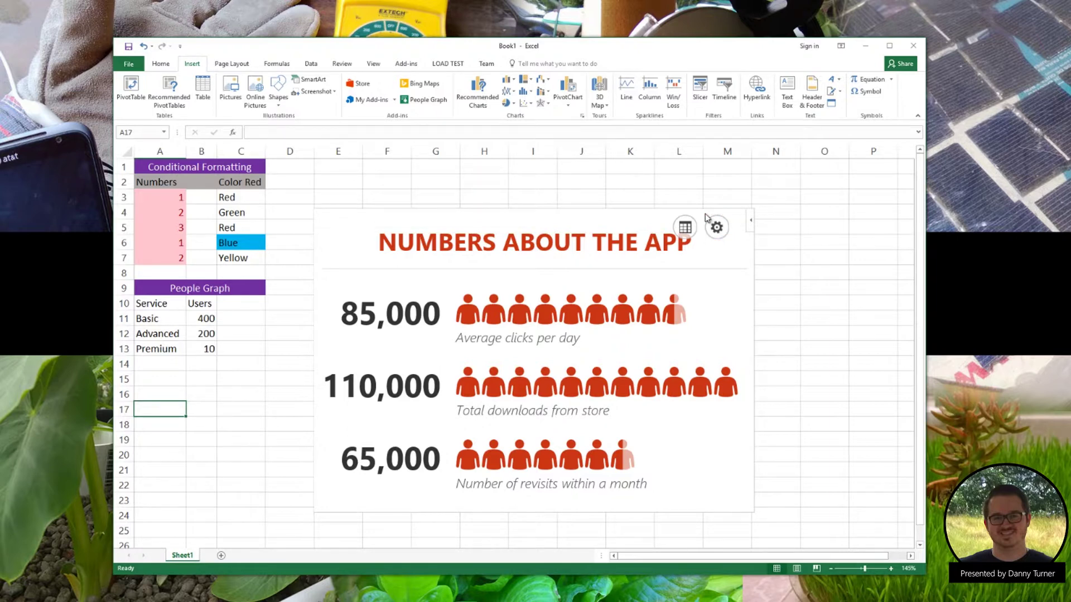
Retitle the People Graph 'Subscribed Membership Services'.
{"action": "left_click", "coordinate": [685, 226]}
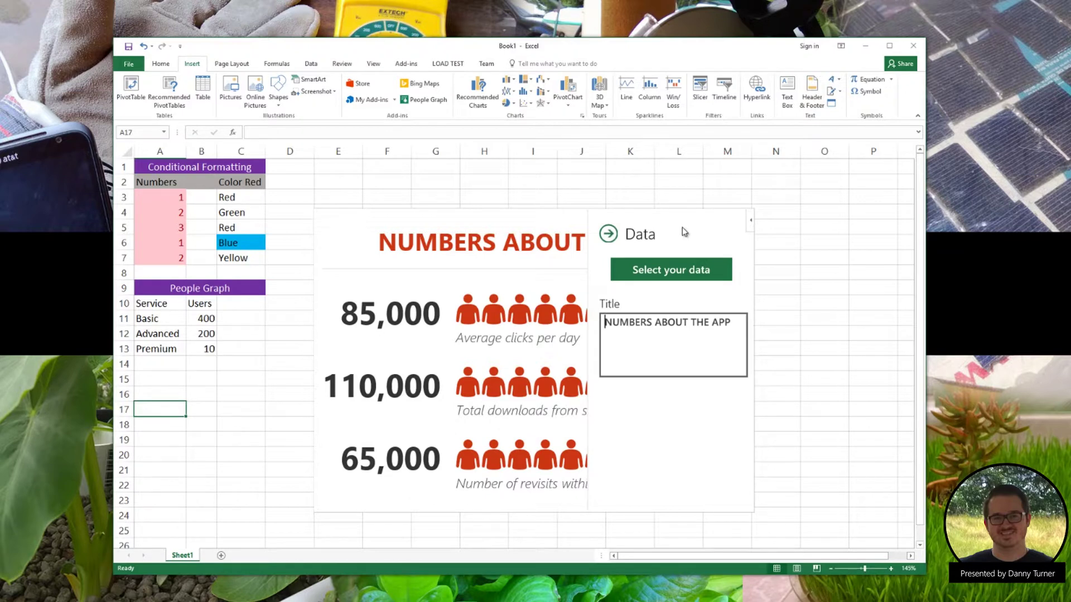
{"action": "left_click", "coordinate": [683, 328]}
{"action": "key", "text": "ctrl+a"}
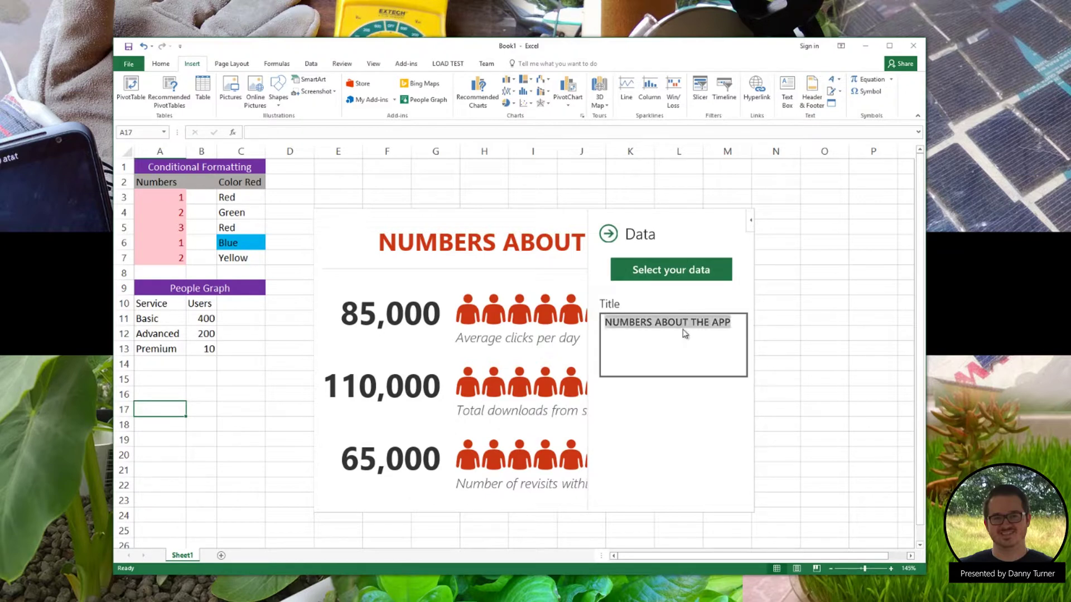
{"action": "type", "text": "Subscribed Membership Services"}
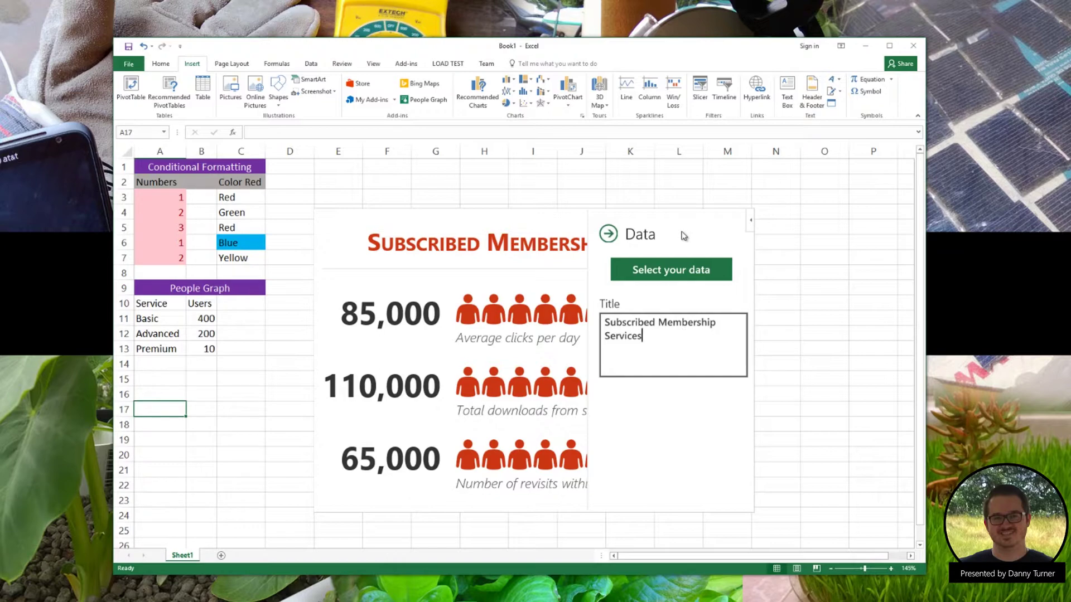
Base the graph on A11:B13: 400 Basic, 200 Advanced, 10 Premium.
{"action": "left_click", "coordinate": [693, 276]}
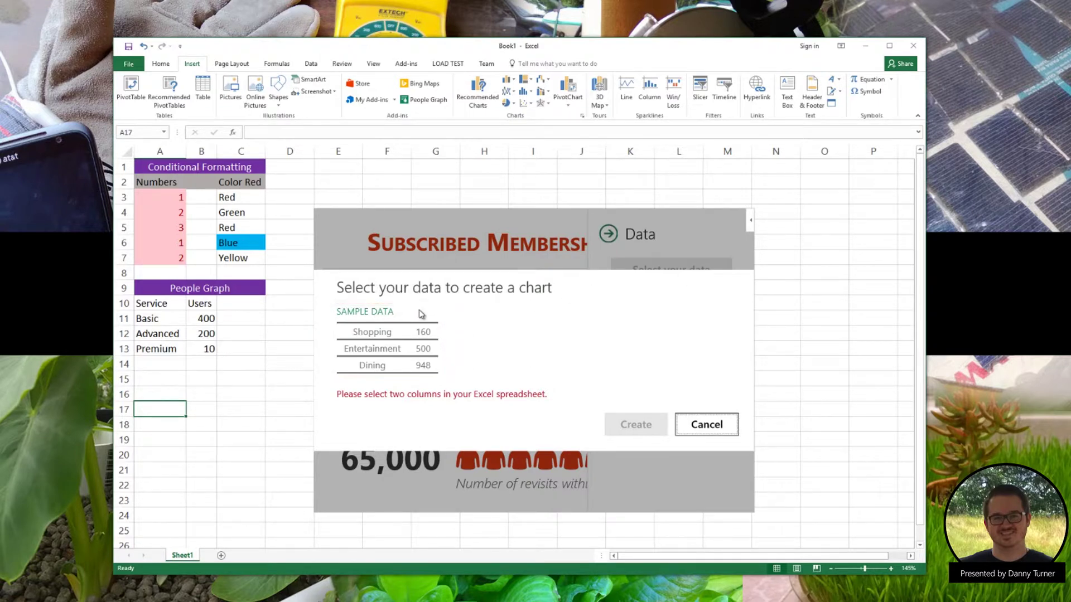
{"action": "left_click", "coordinate": [154, 320]}
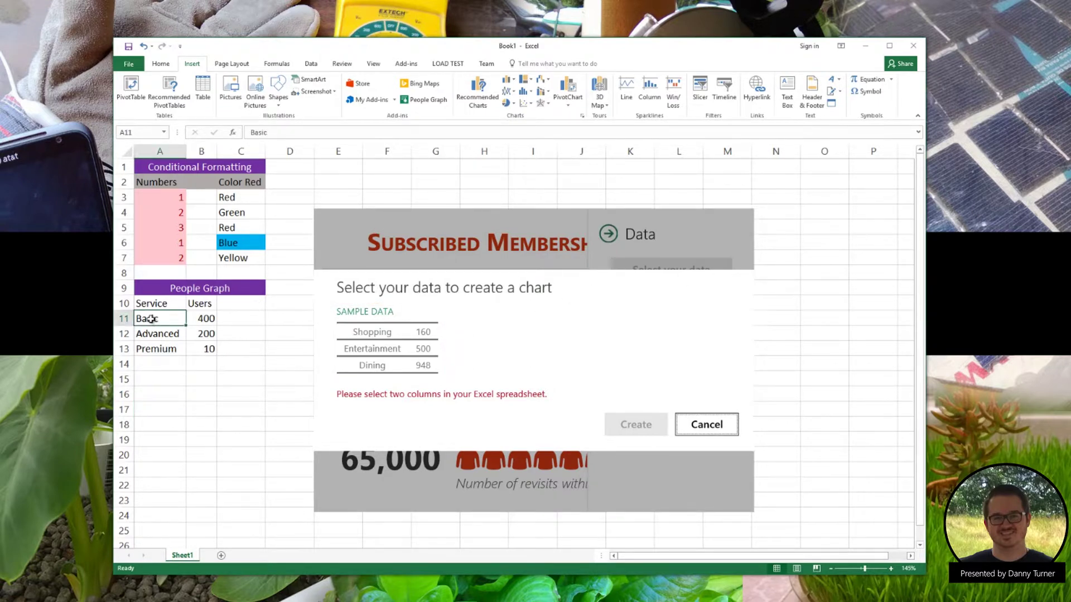
{"action": "left_click_drag", "start_coordinate": [164, 333], "coordinate": [196, 352]}
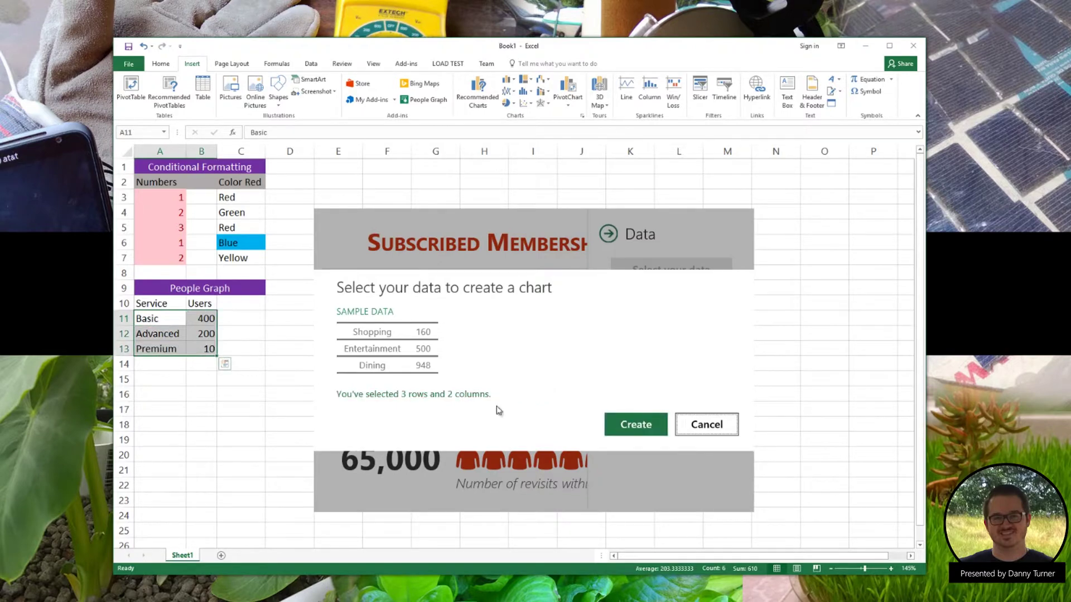
{"action": "left_click", "coordinate": [636, 435]}
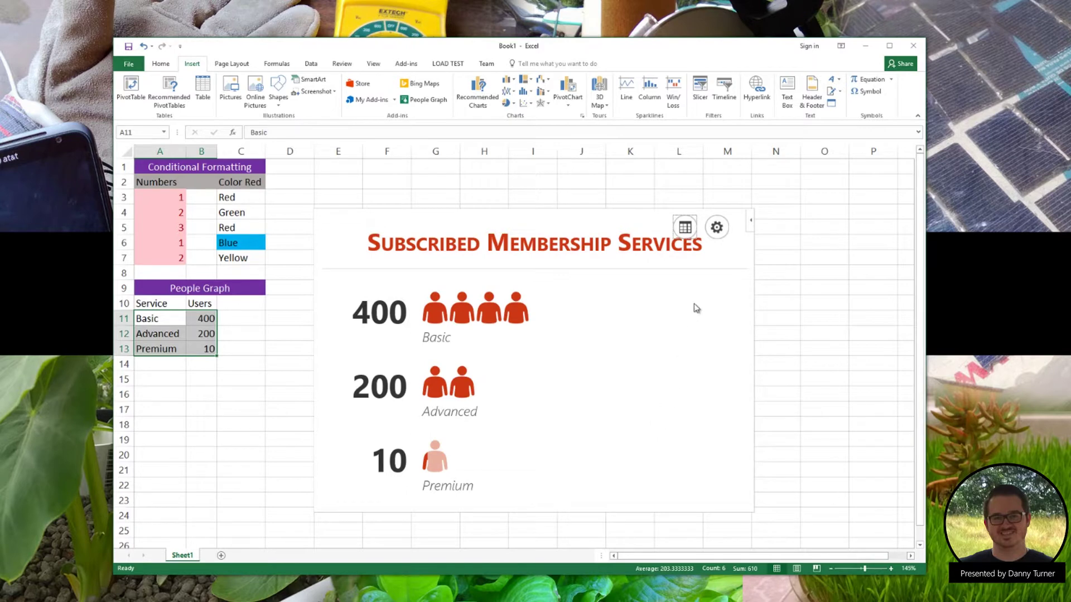
Switch the People Graph to the striped blue layout.
{"action": "left_click", "coordinate": [717, 229]}
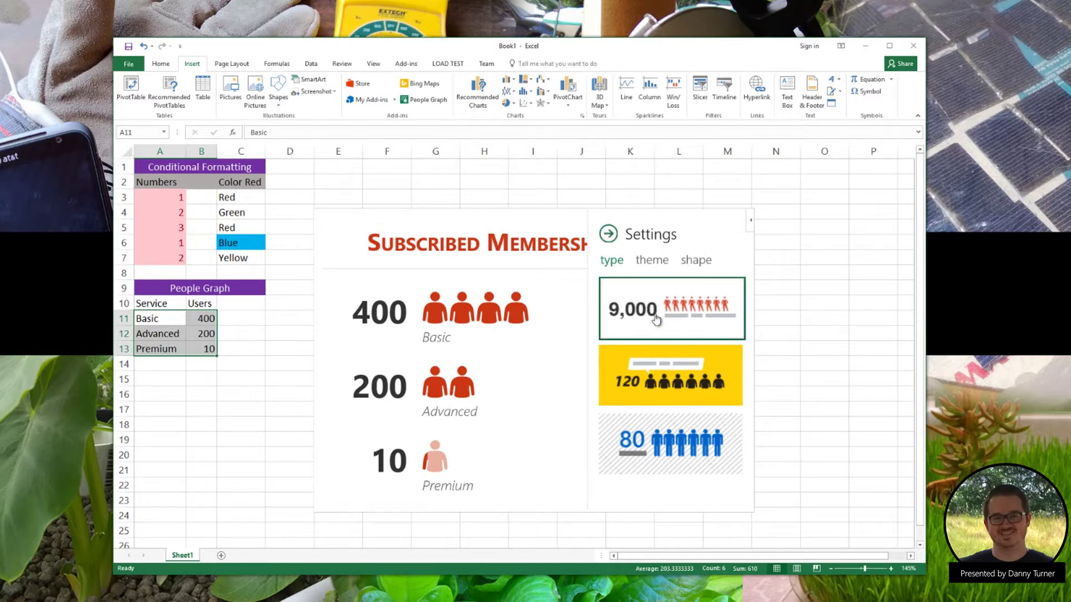
{"action": "left_click", "coordinate": [654, 377]}
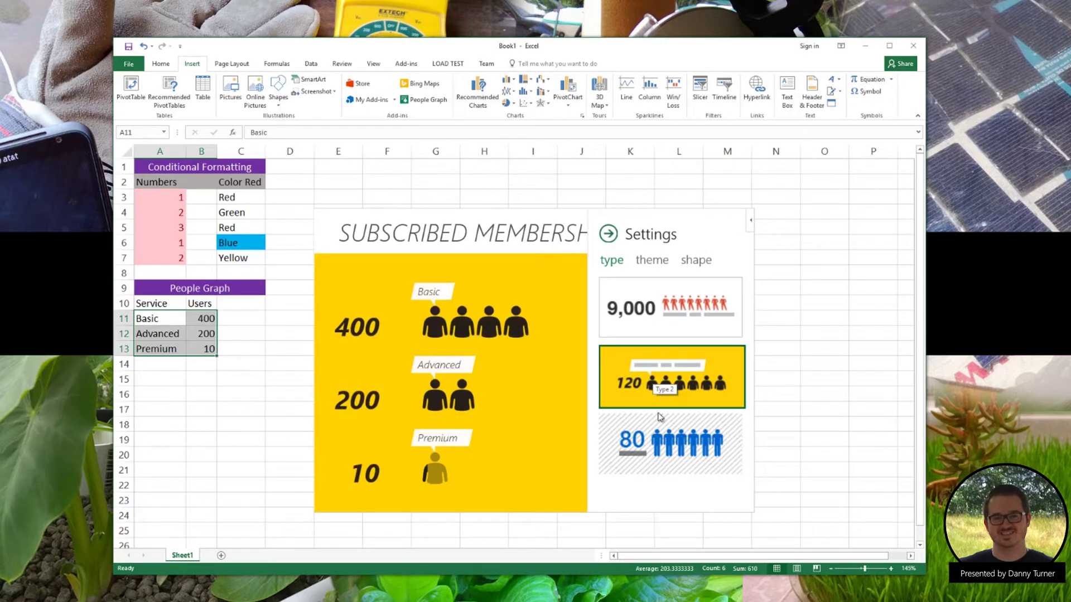
{"action": "left_click", "coordinate": [662, 435]}
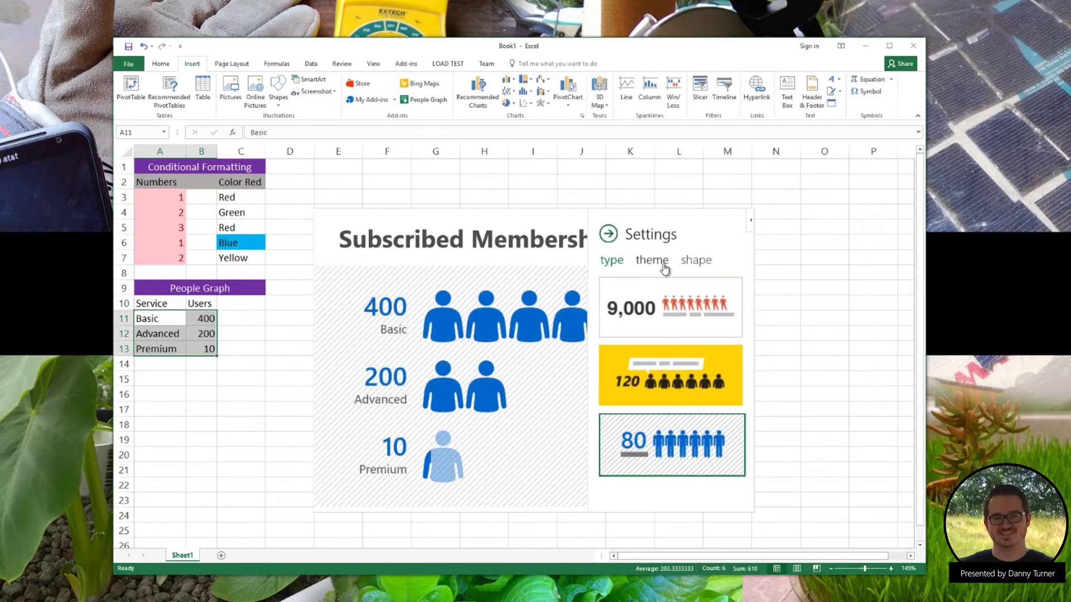
Apply the lime-on-dark colour theme to the graph.
{"action": "left_click", "coordinate": [652, 263]}
{"action": "left_click", "coordinate": [708, 294]}
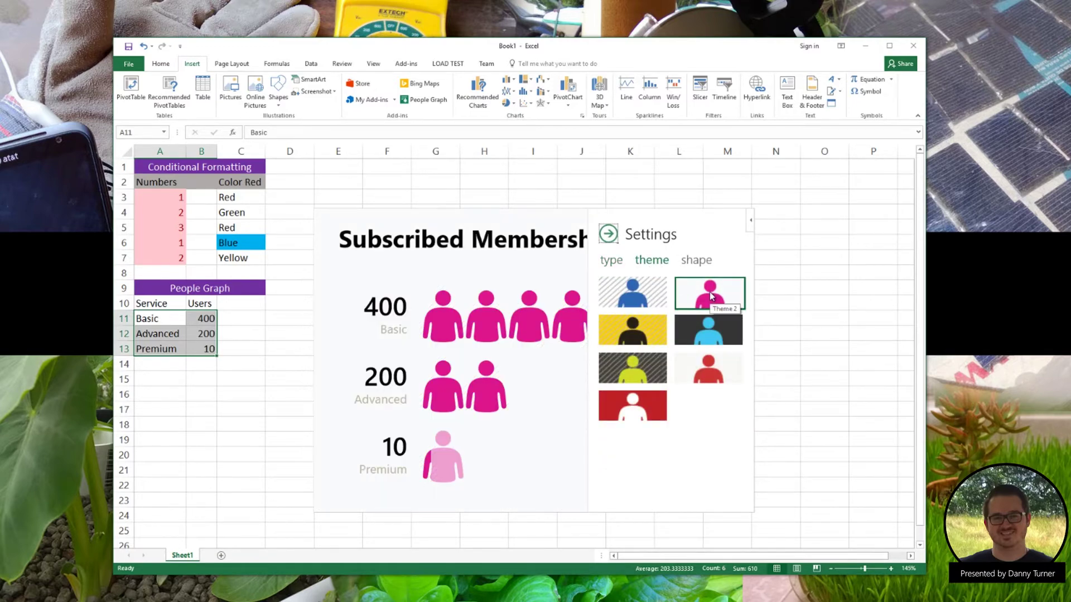
{"action": "left_click", "coordinate": [634, 333]}
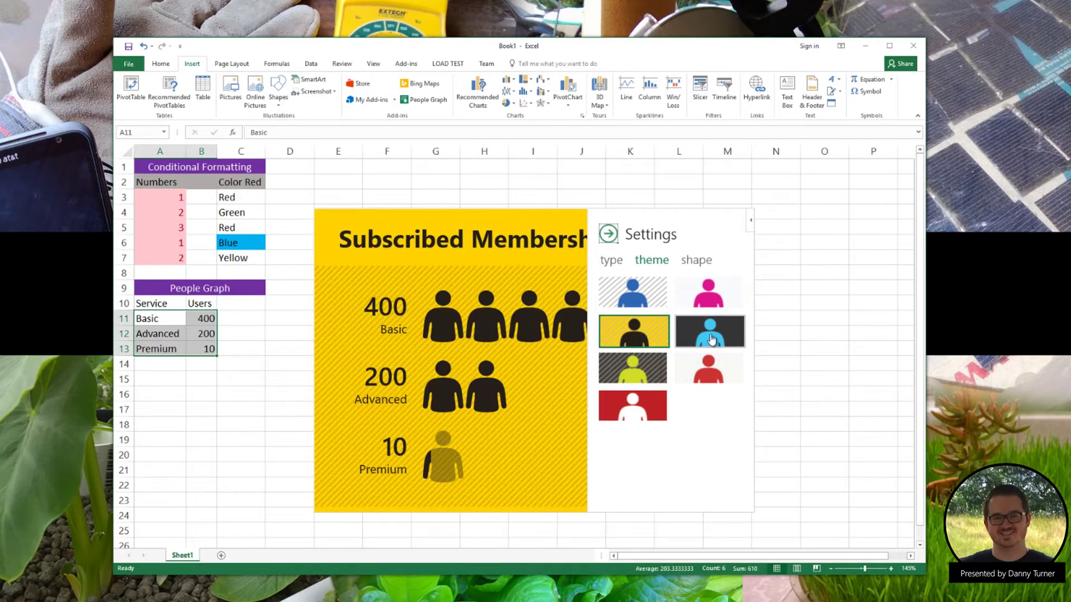
{"action": "left_click", "coordinate": [685, 335]}
{"action": "left_click", "coordinate": [654, 370]}
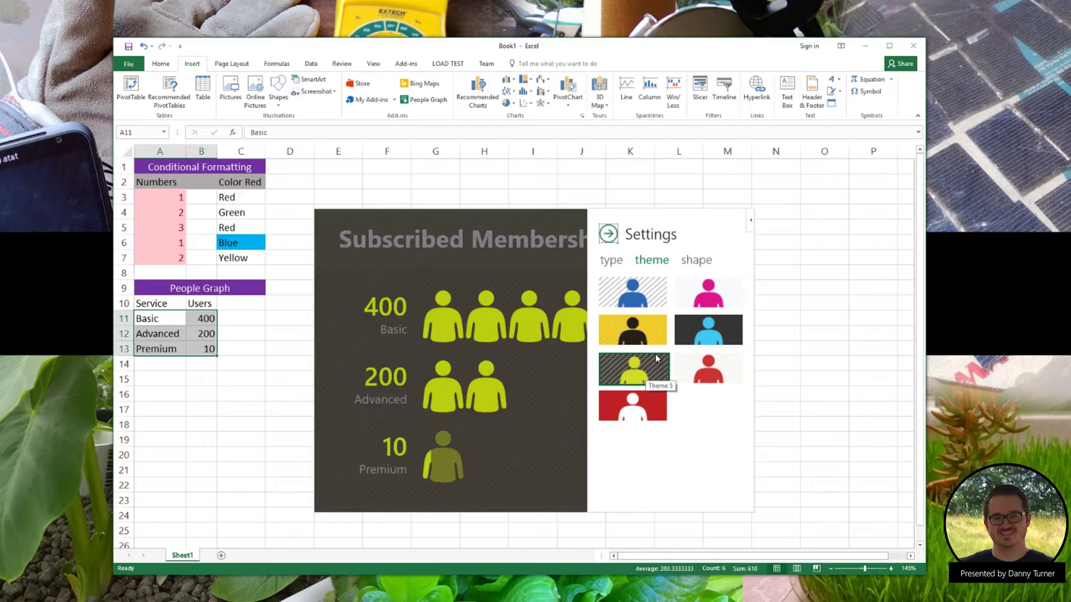
Use money-bag icons as the graph's figure shape.
{"action": "left_click", "coordinate": [697, 260]}
{"action": "left_click", "coordinate": [650, 298]}
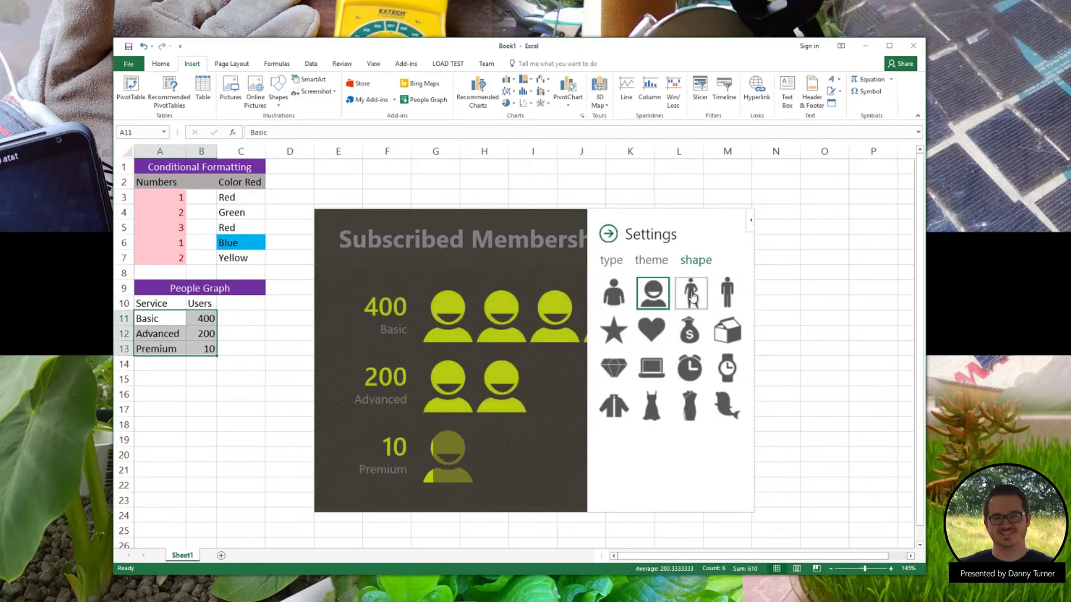
{"action": "left_click", "coordinate": [691, 293]}
{"action": "left_click", "coordinate": [689, 338]}
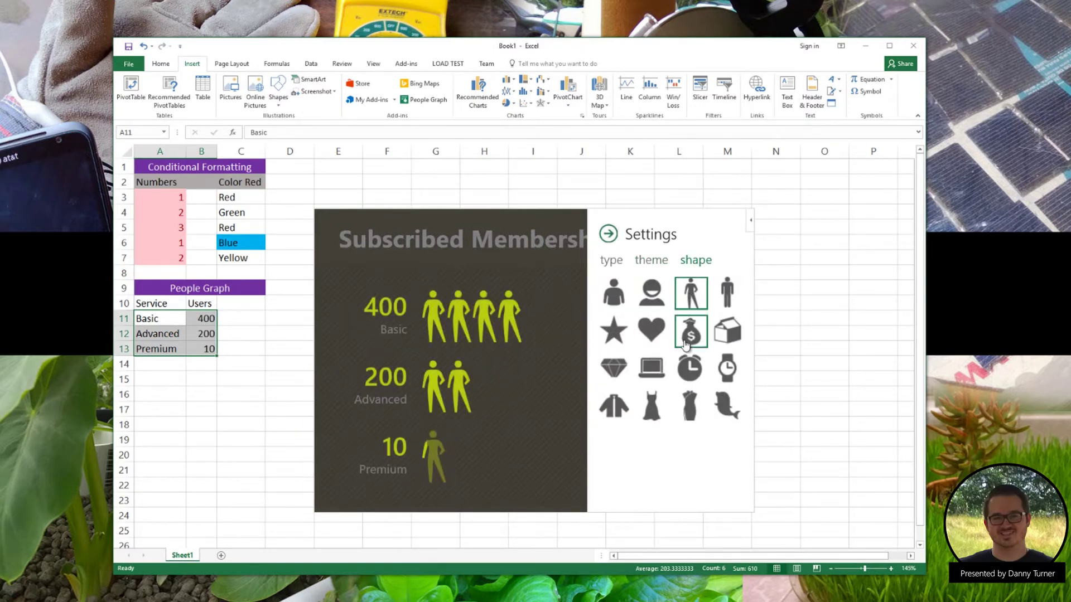
Close the Settings pane to reveal the finished money-bag graph.
{"action": "left_click", "coordinate": [756, 276]}
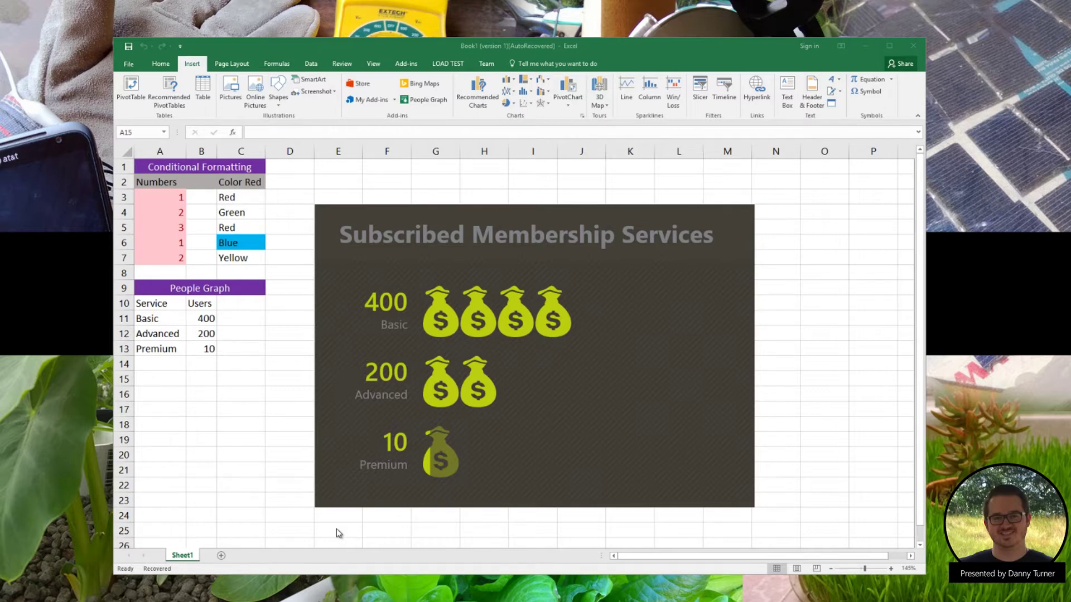
Go to File > Account to see the Office Theme set to Colorful.
{"action": "left_click", "coordinate": [129, 67]}
{"action": "left_click", "coordinate": [129, 67]}
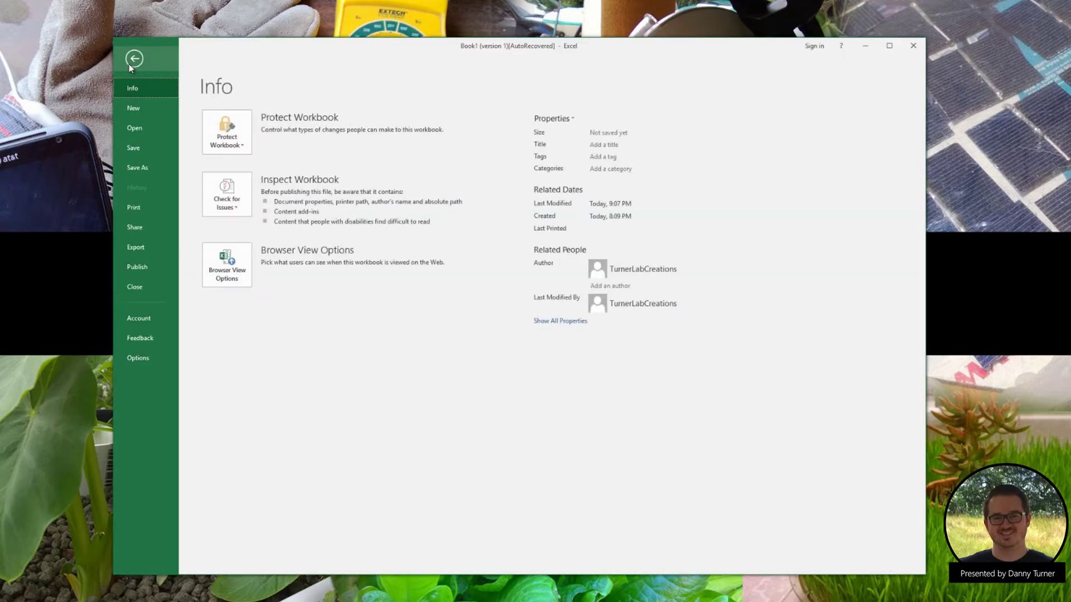
{"action": "left_click", "coordinate": [144, 319]}
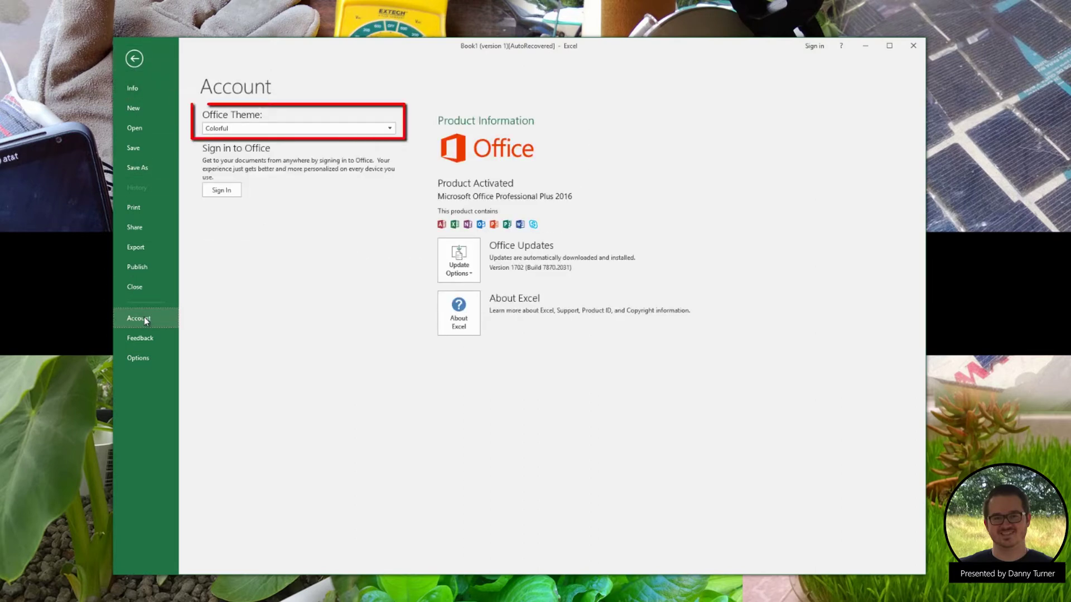